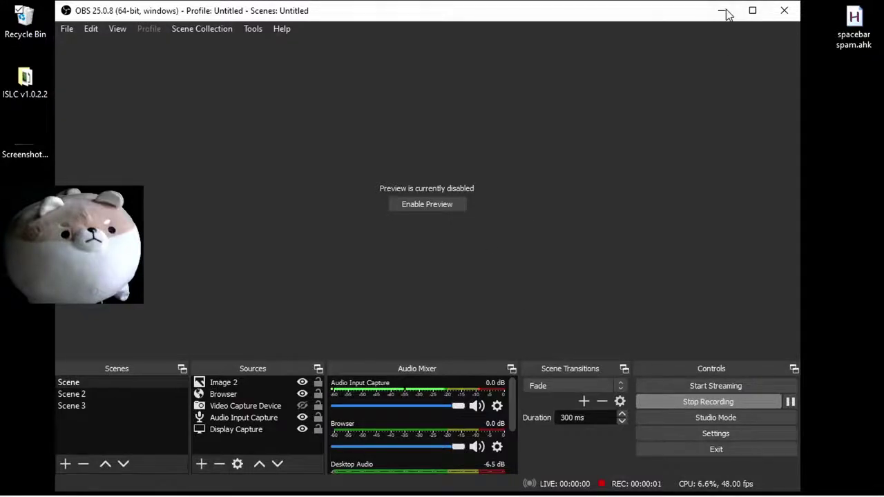
- Minimize OBS and close the old KRNL window with its empty Script1.lua tab
{"action": "left_click", "coordinate": [722, 13]}
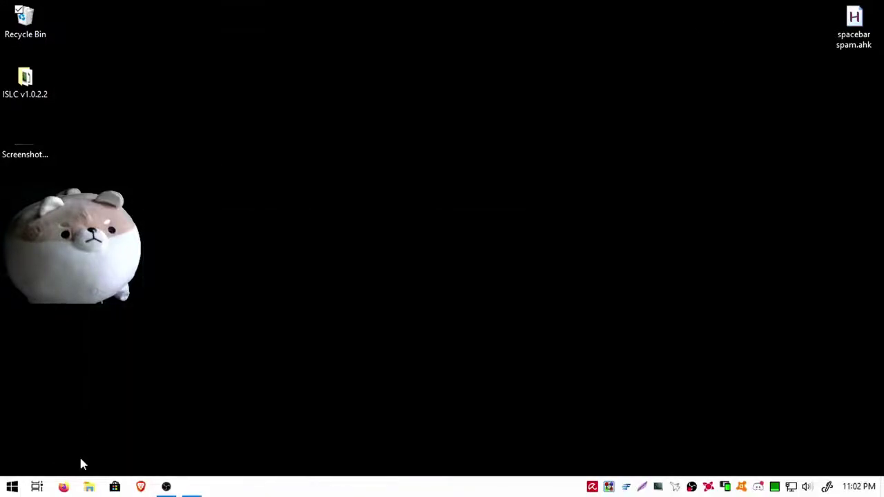
{"action": "left_click", "coordinate": [192, 487]}
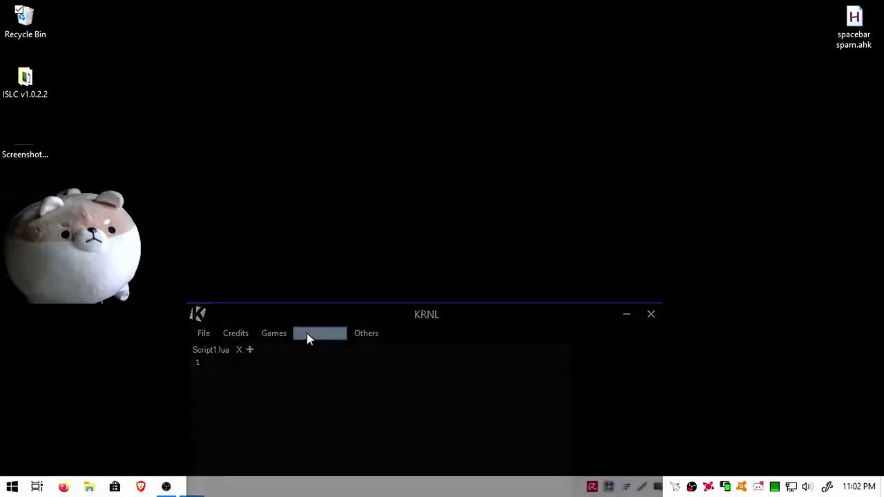
{"action": "mouse_move", "coordinate": [306, 338]}
{"action": "left_mouse_down"}
{"action": "mouse_move", "coordinate": [355, 178]}
{"action": "mouse_move", "coordinate": [424, 151]}
{"action": "left_mouse_up"}
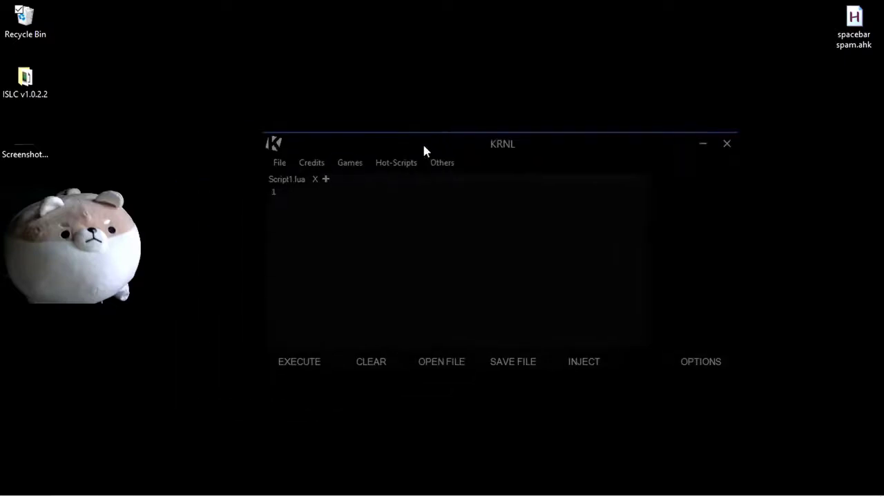
{"action": "left_click", "coordinate": [726, 146]}
- Load krnl.rocks in a new Firefox tab
{"action": "left_click", "coordinate": [66, 487]}
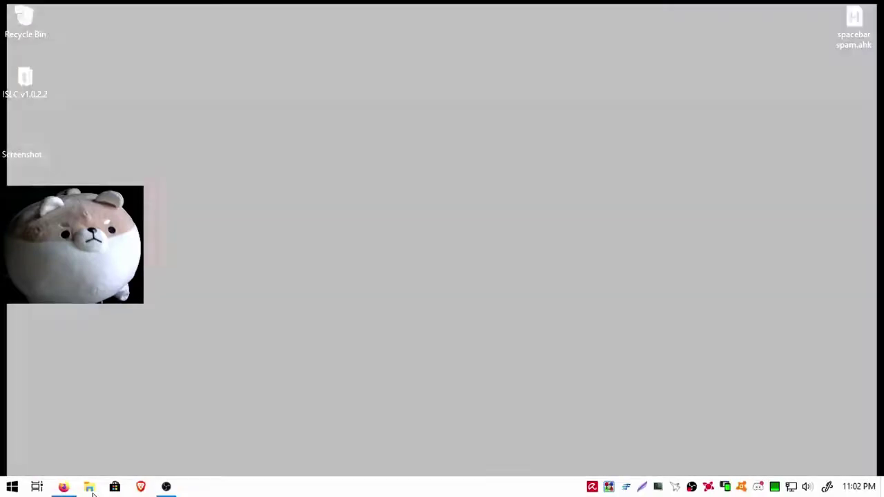
{"action": "type", "text": "krnl.rocks"}
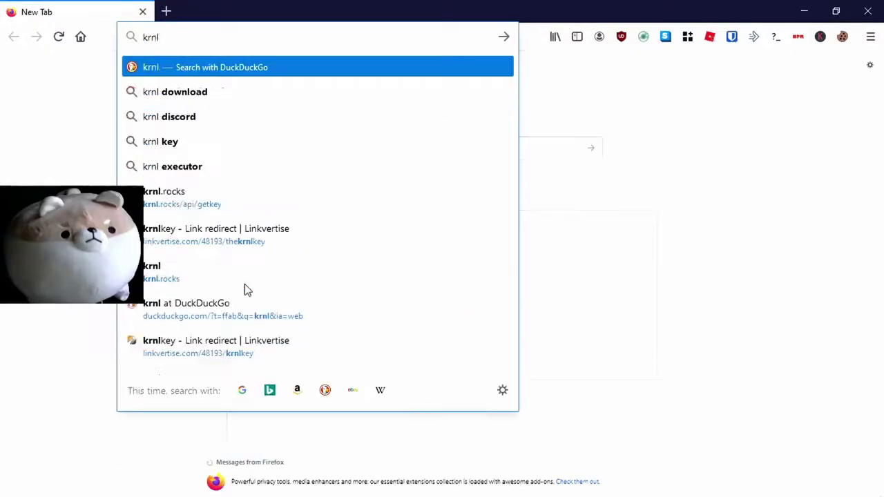
{"action": "key", "text": "Return"}
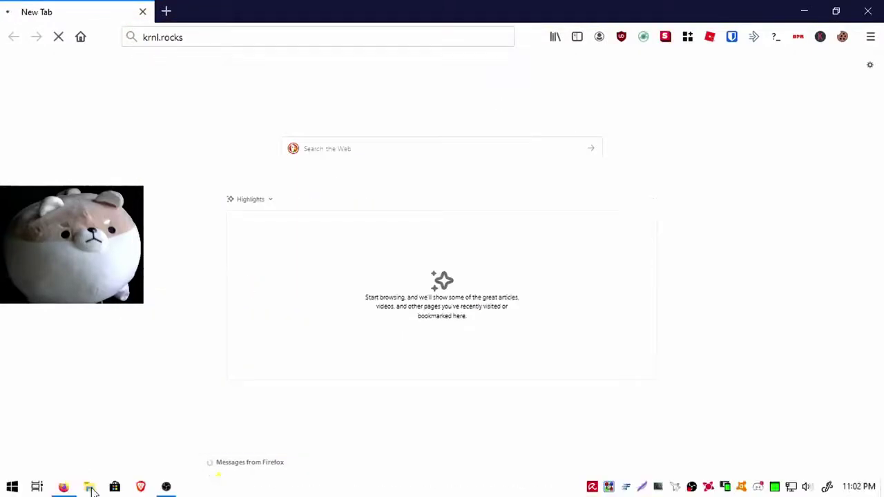
- Delete the old krnl folder and krnl_bootstrapper_v2.exe from Downloads, then open krnl's Discord invite
{"action": "key", "text": "super+e"}
{"action": "left_click", "coordinate": [232, 203]}
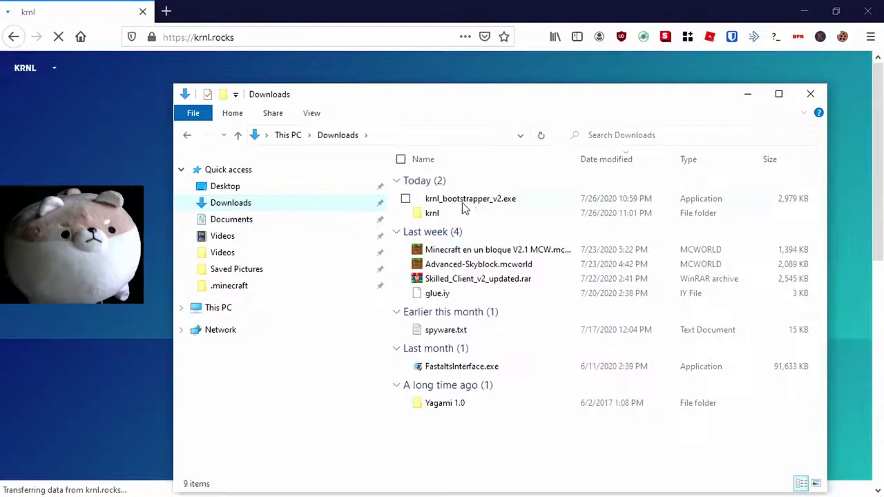
{"action": "left_click", "coordinate": [464, 210]}
{"action": "key", "text": "Delete"}
{"action": "left_click", "coordinate": [473, 201]}
{"action": "key", "text": "Delete"}
{"action": "left_click", "coordinate": [810, 102]}
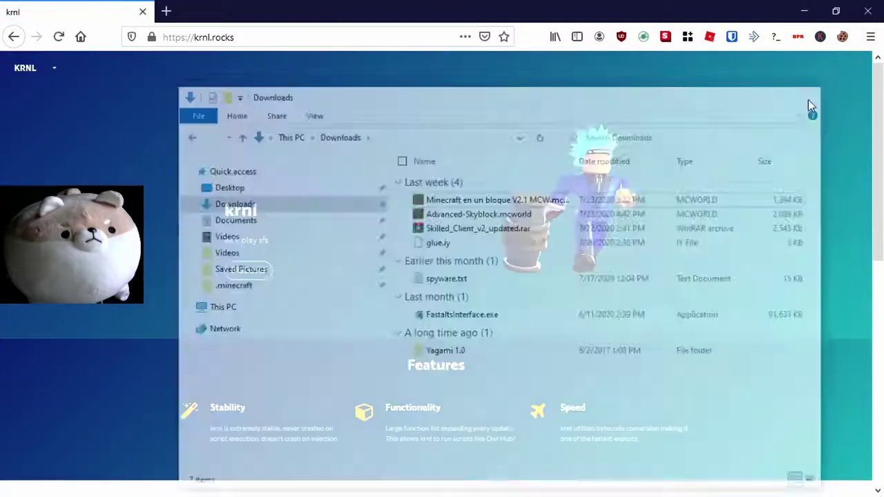
{"action": "left_click", "coordinate": [253, 271]}
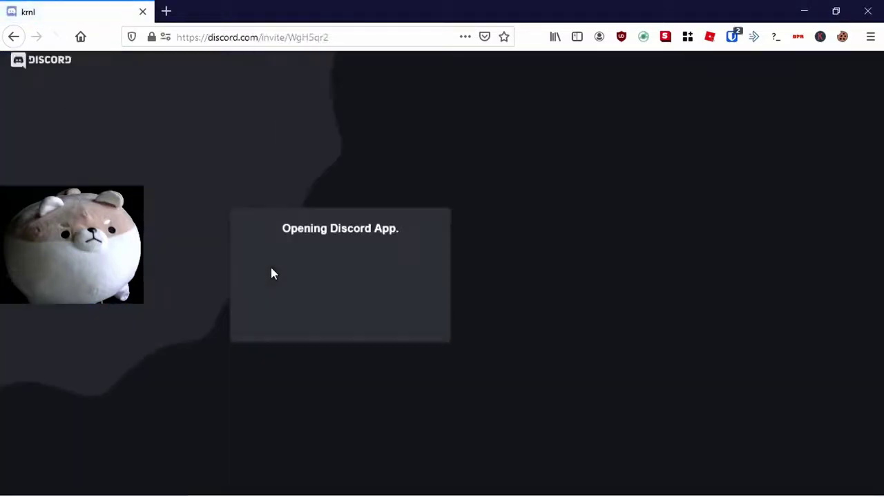
- Open the invite in the Discord app and send k.verify in #verify
{"action": "left_click", "coordinate": [357, 336]}
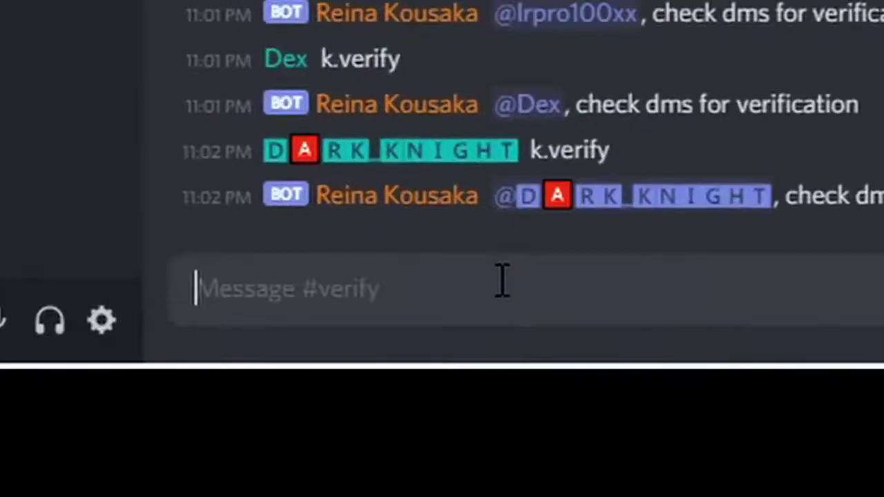
{"action": "type", "text": "i"}
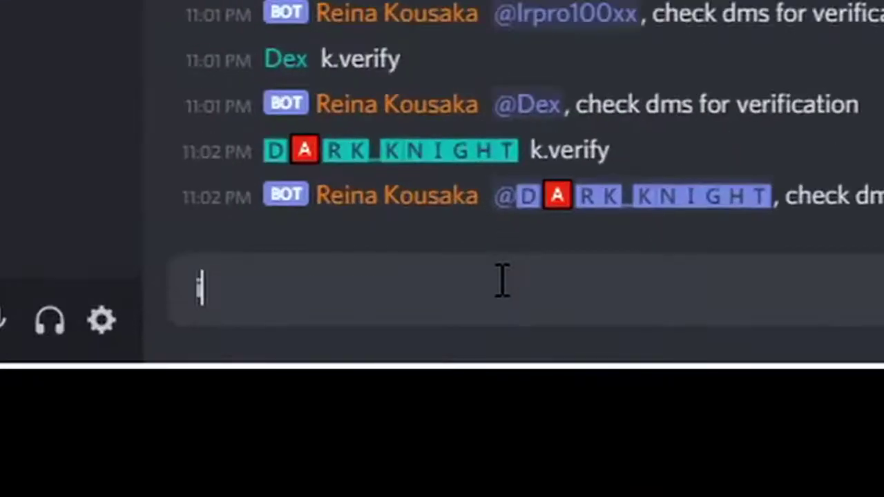
{"action": "key", "text": "BackSpace"}
{"action": "type", "text": "k.verify"}
{"action": "key", "text": "Return"}
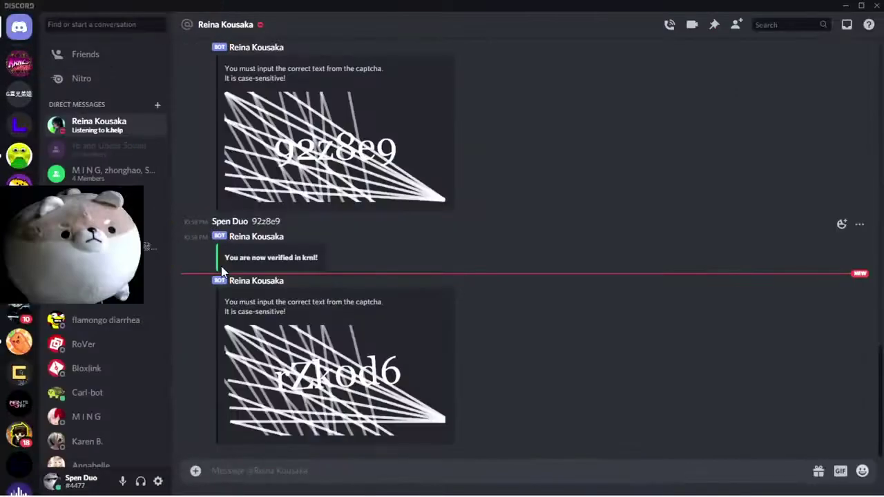
- Answer the bot's captcha three times, then enlarge the captcha image to read it
{"action": "type", "text": "rZki"}
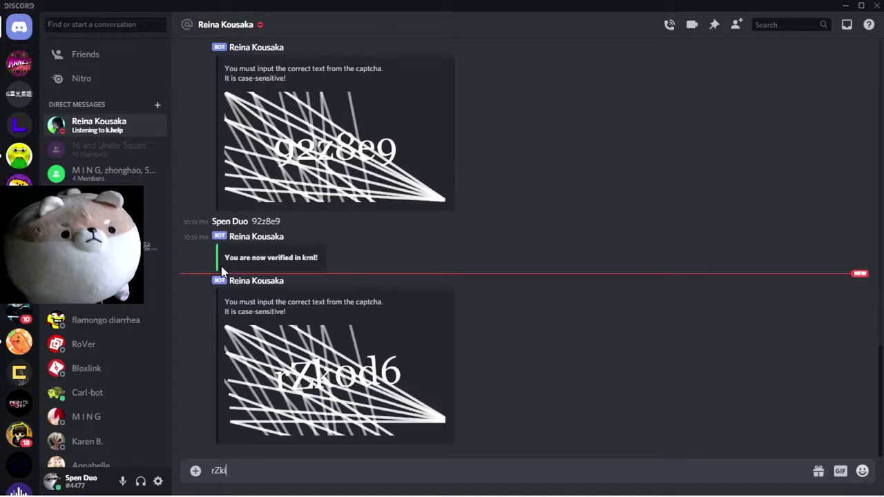
{"action": "type", "text": "d6"}
{"action": "key", "text": "Return"}
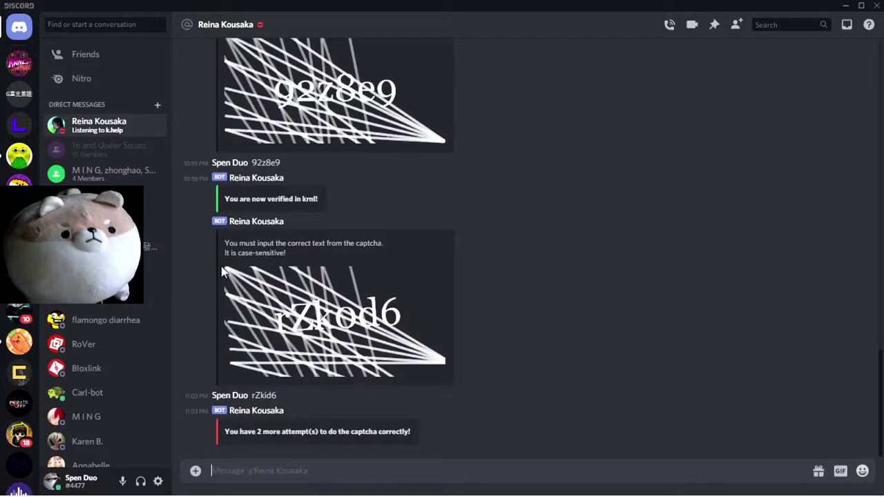
{"action": "type", "text": "rZkod6"}
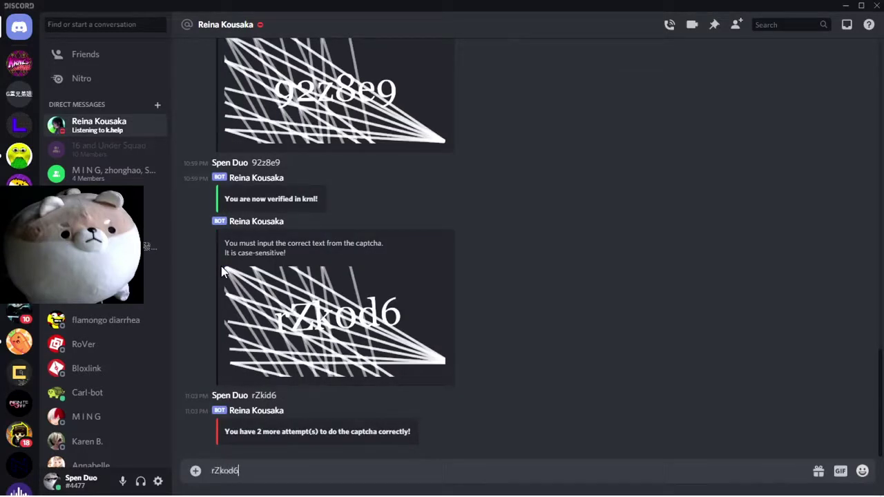
{"action": "key", "text": "Return"}
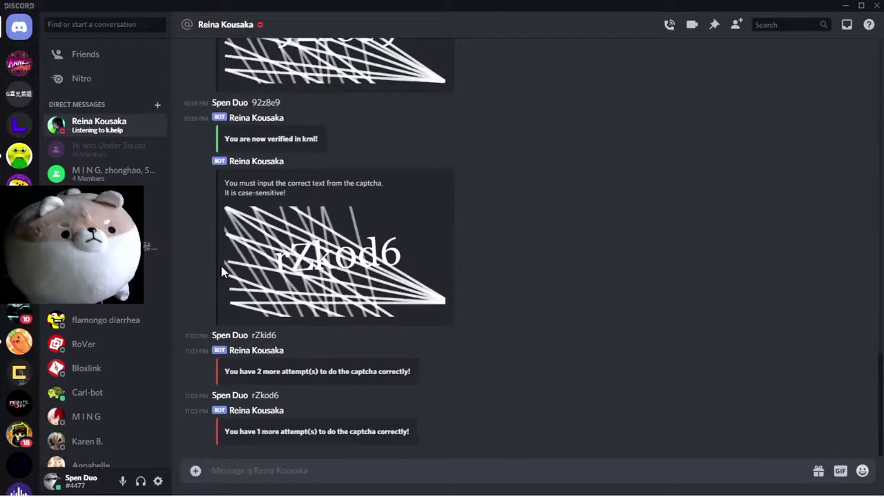
{"action": "type", "text": "rZkod6"}
{"action": "key", "text": "Return"}
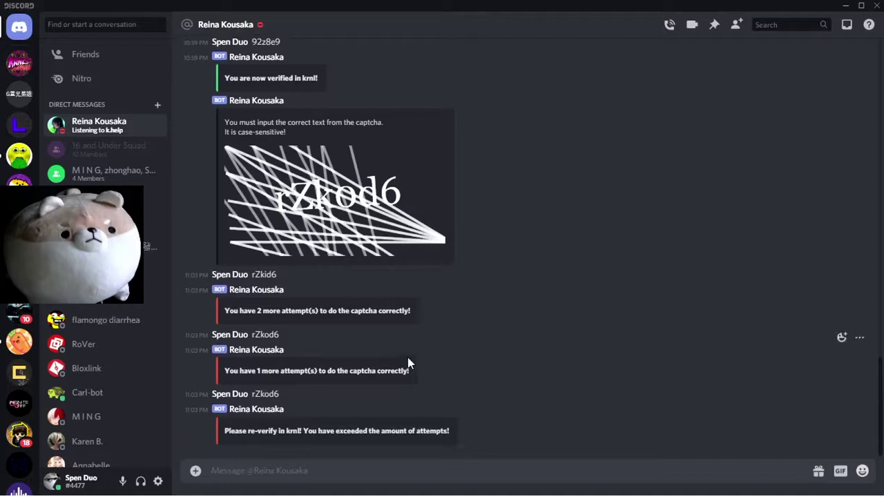
{"action": "left_click", "coordinate": [304, 193]}
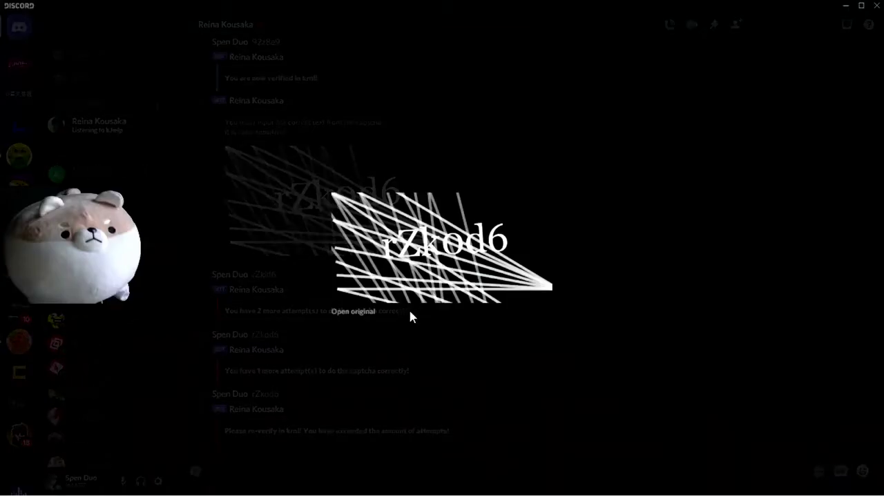
{"action": "left_click", "coordinate": [405, 319]}
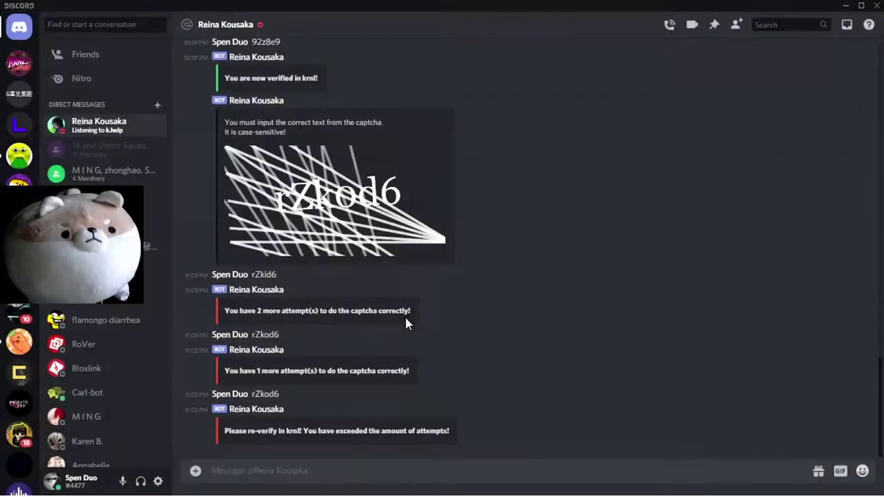
- Resend k.verify and reply to the bot's DM with the captcha text
{"action": "left_click", "coordinate": [19, 62]}
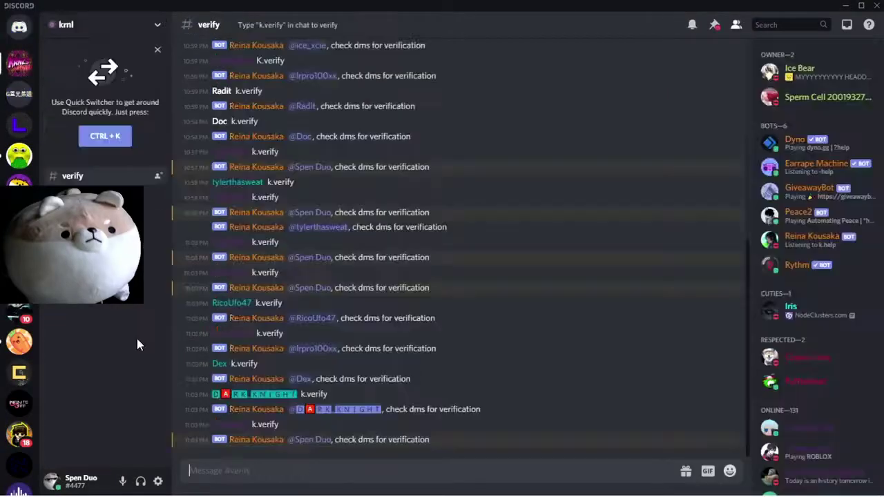
{"action": "type", "text": "k"}
{"action": "type", "text": ".verify"}
{"action": "key", "text": "Return"}
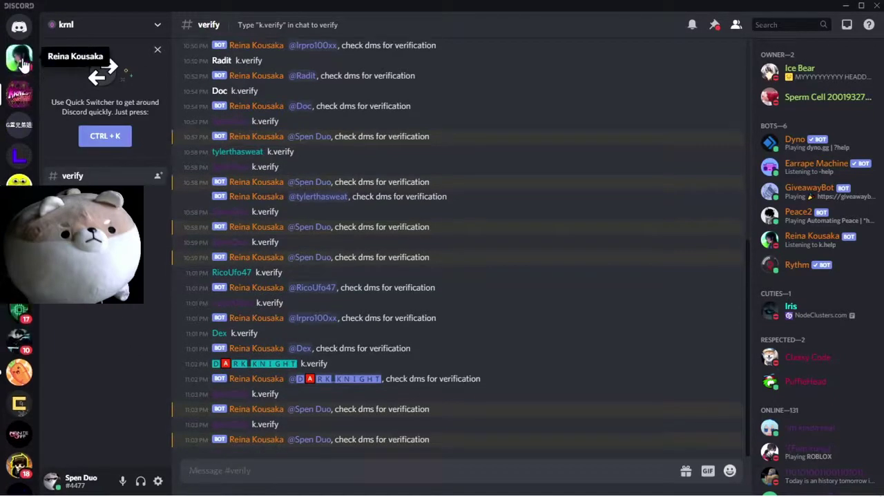
{"action": "left_click", "coordinate": [19, 55]}
{"action": "type", "text": "9L"}
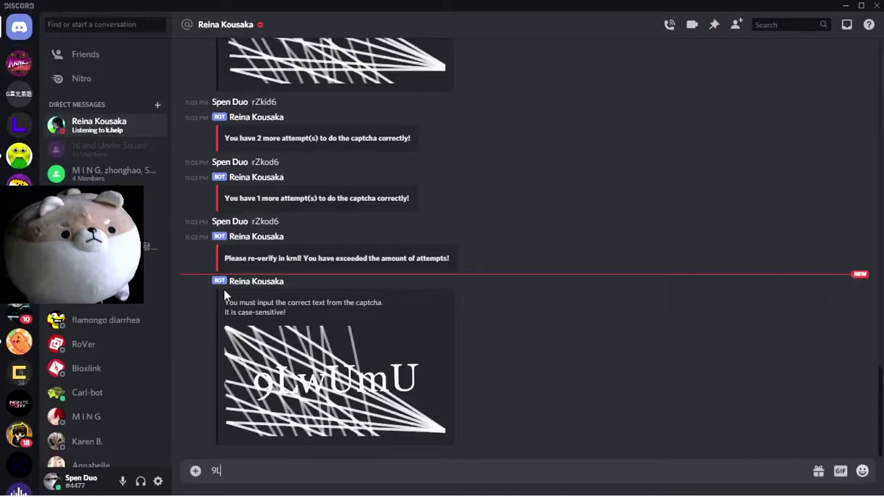
{"action": "type", "text": "wUm"}
{"action": "key", "text": "Return"}
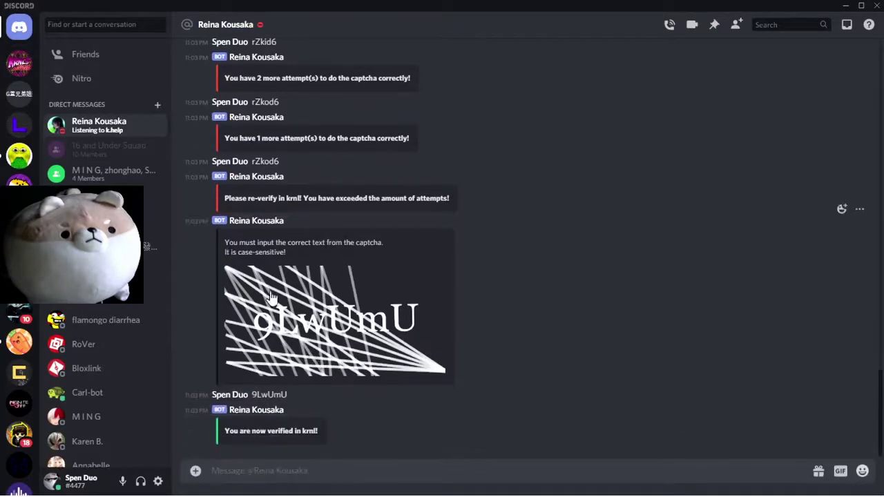
- Open the krnl server's #download-link channel
{"action": "left_click", "coordinate": [19, 63]}
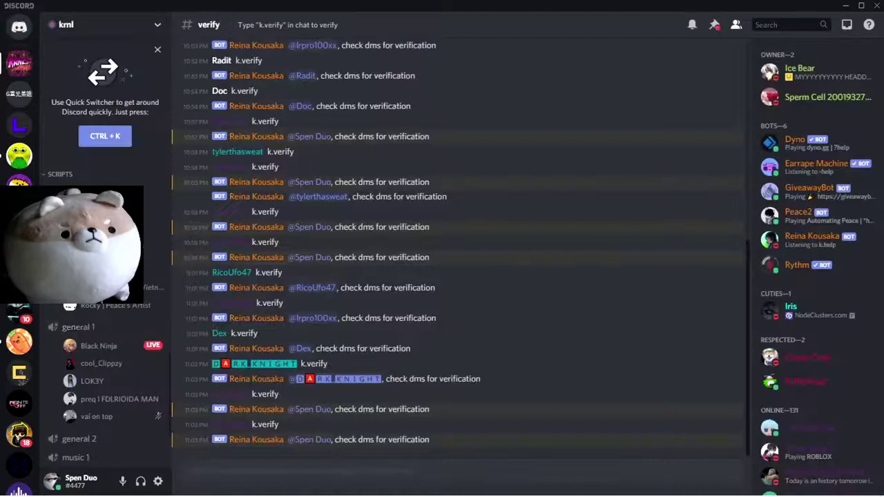
{"action": "scroll", "coordinate": [150, 336], "scroll_direction": "up", "scroll_amount": 10}
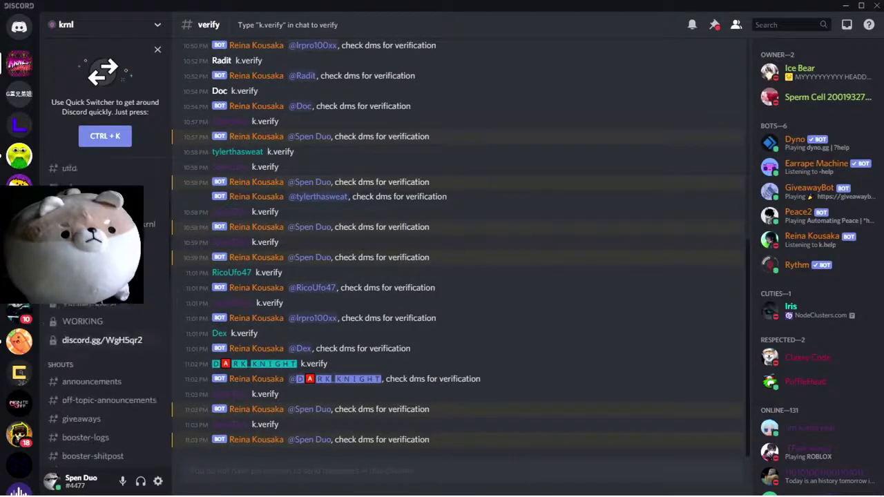
{"action": "left_click", "coordinate": [149, 265]}
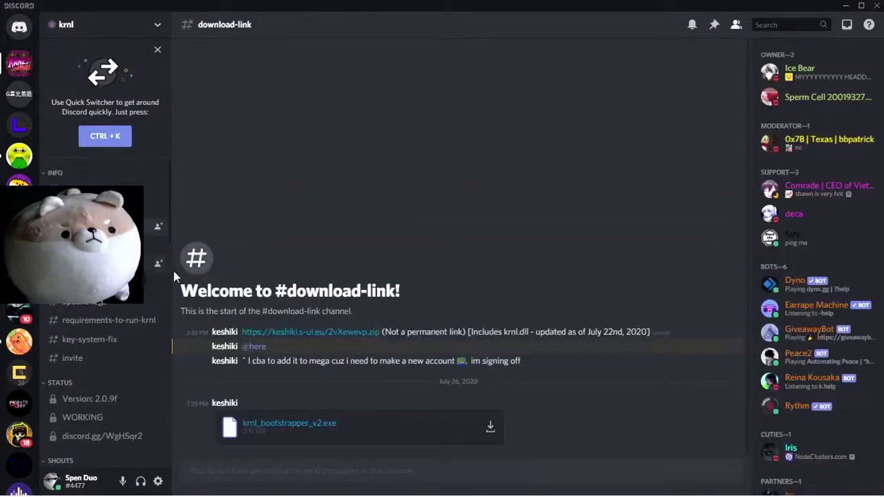
- Download krnl_bootstrapper_v2.exe and run it past the security warning
{"action": "left_click", "coordinate": [290, 423]}
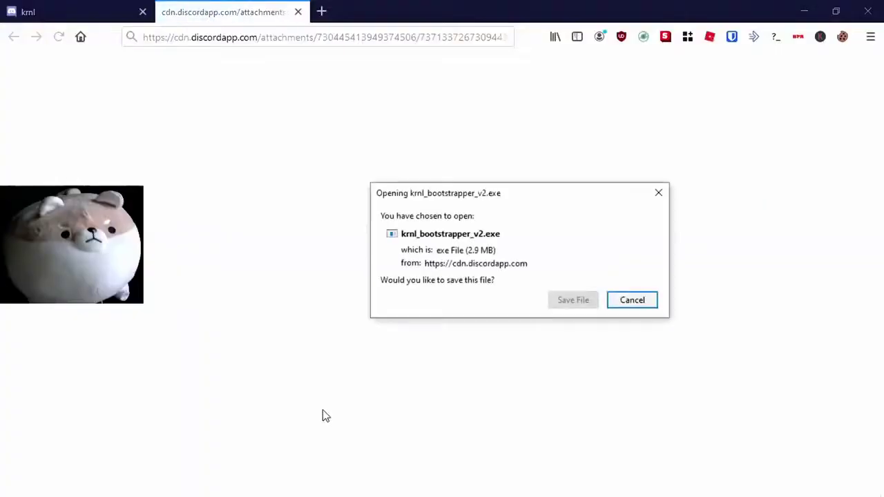
{"action": "left_click", "coordinate": [572, 305]}
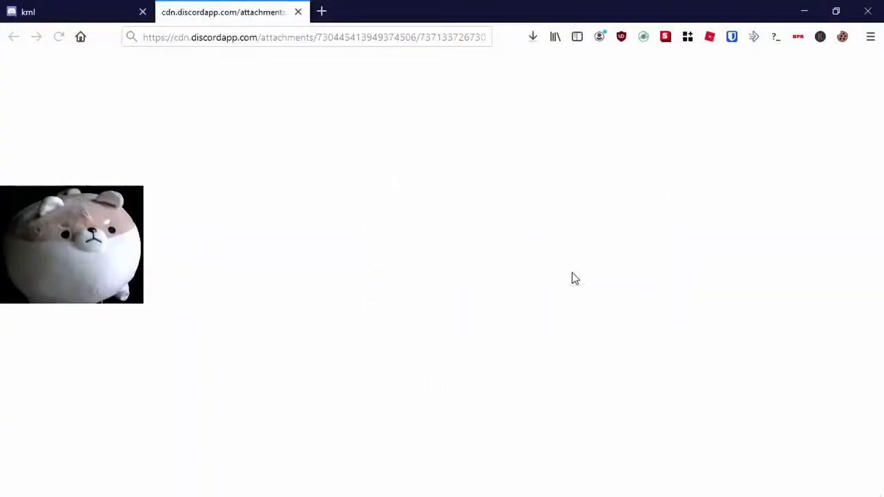
{"action": "left_click", "coordinate": [534, 36]}
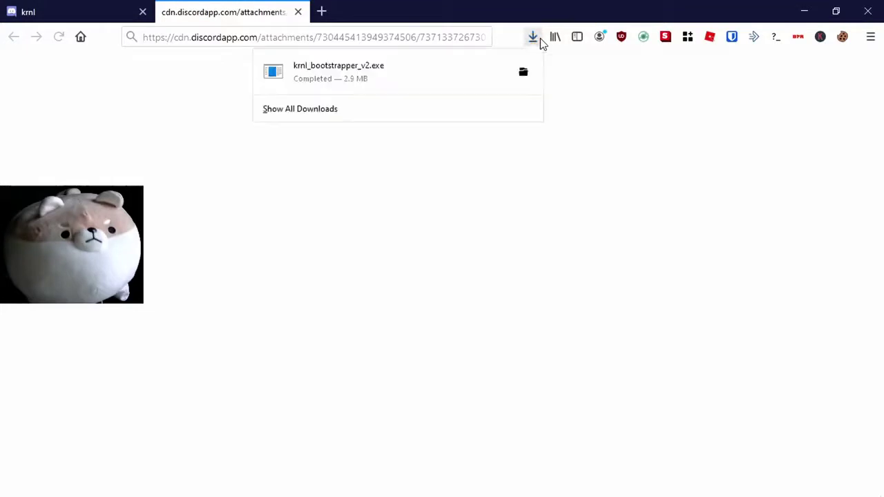
{"action": "left_click", "coordinate": [450, 68]}
{"action": "left_click", "coordinate": [502, 270]}
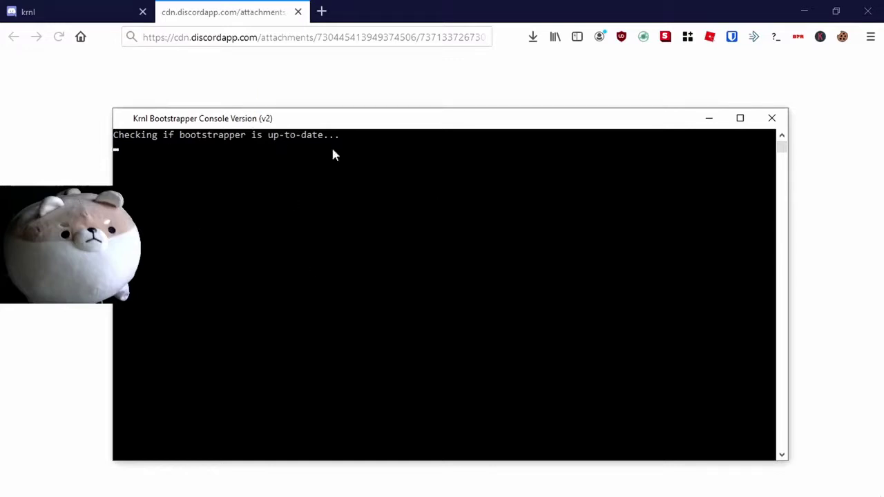
- Briefly view the Downloads folder in File Explorer, then close it
{"action": "left_click", "coordinate": [101, 491]}
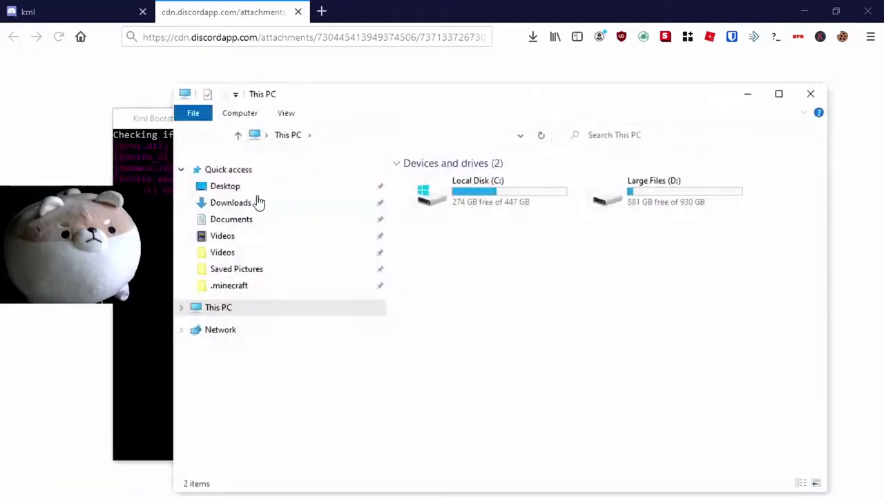
{"action": "left_click", "coordinate": [230, 203]}
{"action": "left_click", "coordinate": [809, 93]}
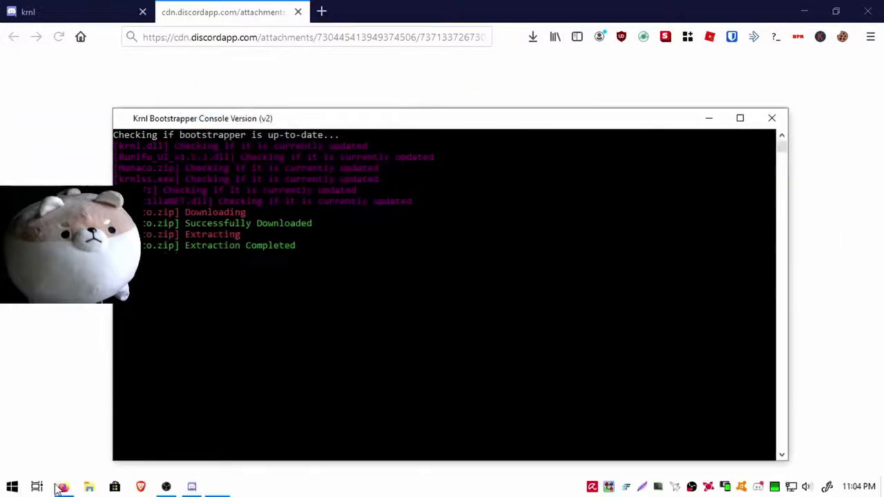
- Check the Downloads folder in File Explorer twice, closing the window each time
{"action": "left_click", "coordinate": [88, 489]}
{"action": "left_click", "coordinate": [247, 205]}
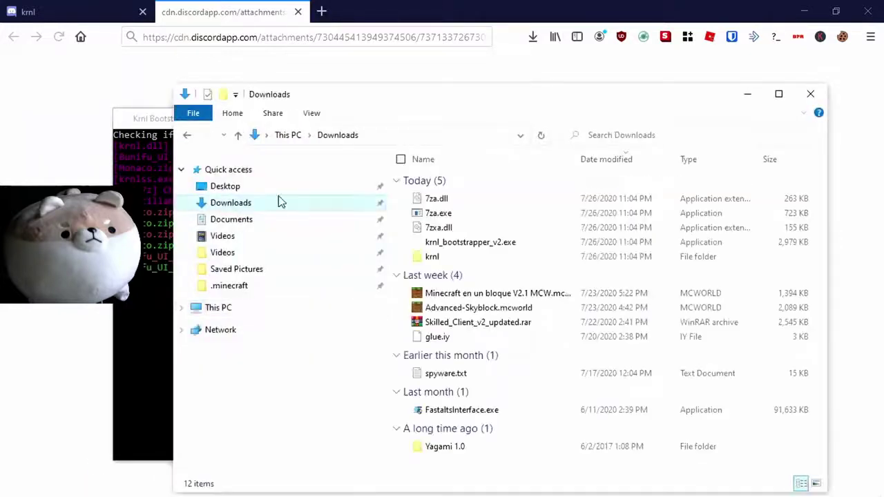
{"action": "left_click", "coordinate": [811, 95]}
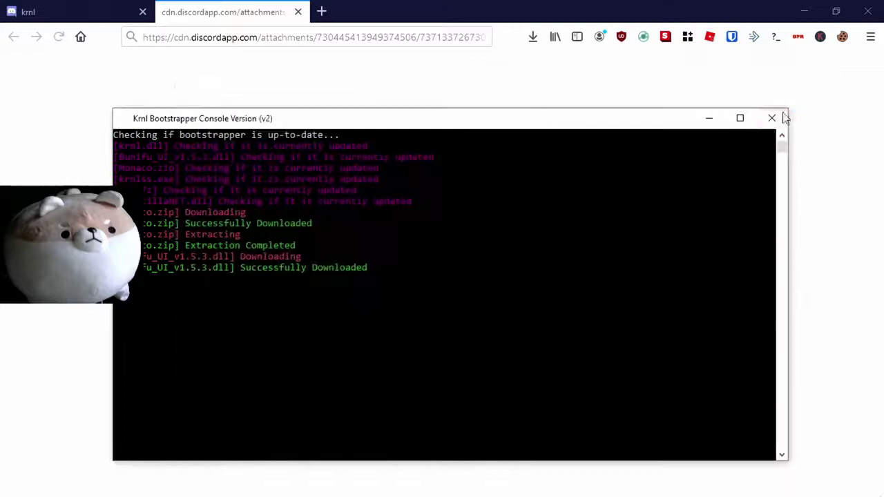
{"action": "mouse_move", "coordinate": [328, 496]}
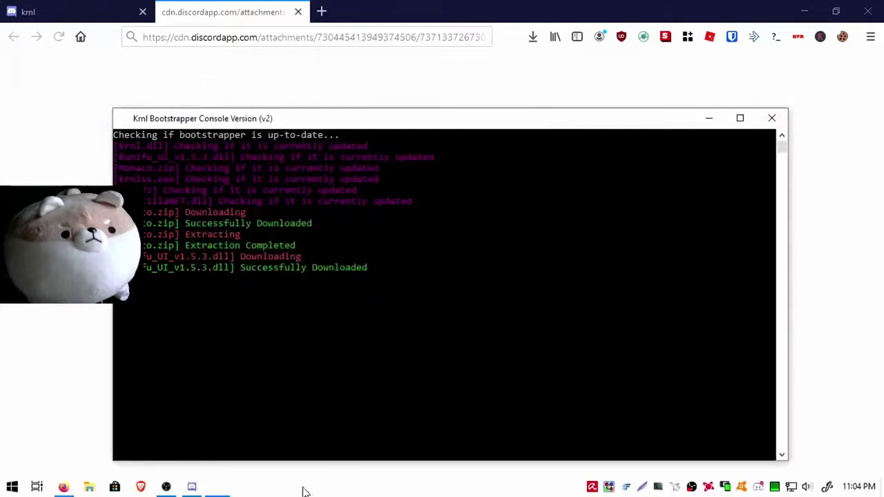
{"action": "left_click", "coordinate": [89, 488]}
{"action": "left_click", "coordinate": [247, 203]}
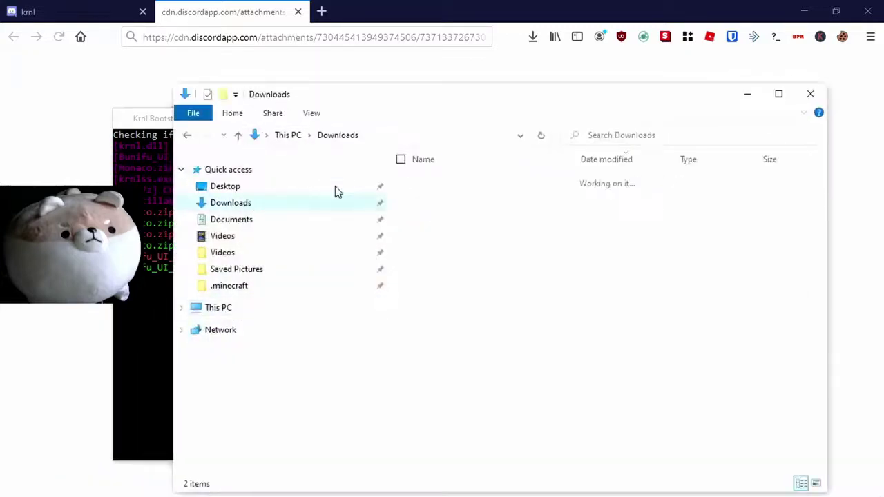
{"action": "left_click", "coordinate": [815, 97]}
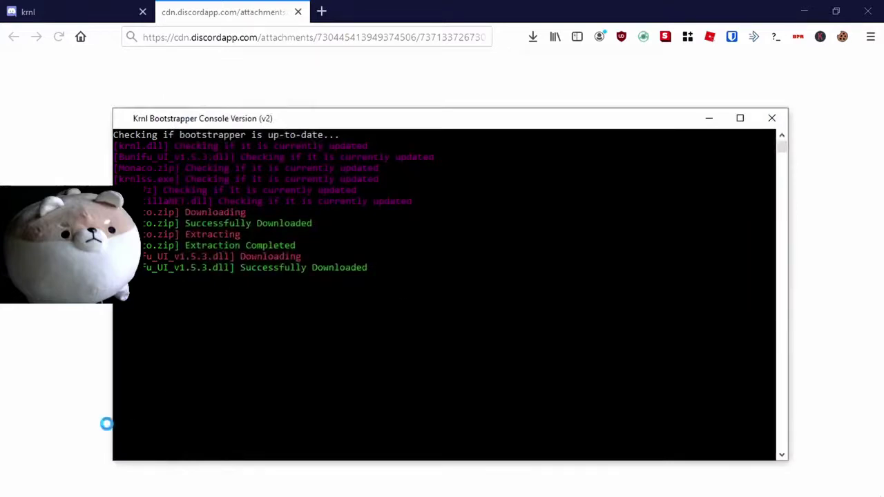
- Open the krnl folder in Downloads to see bin and krnl.dll, then go back to Downloads
{"action": "left_click", "coordinate": [90, 488]}
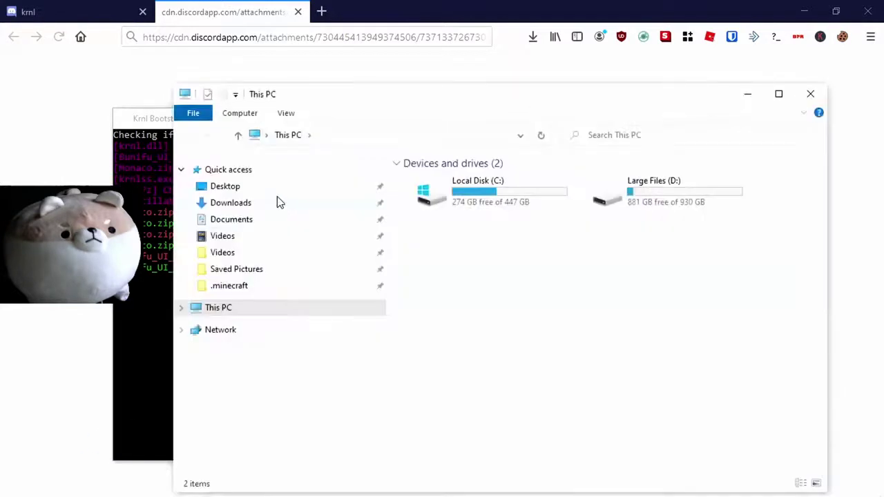
{"action": "left_click", "coordinate": [277, 197]}
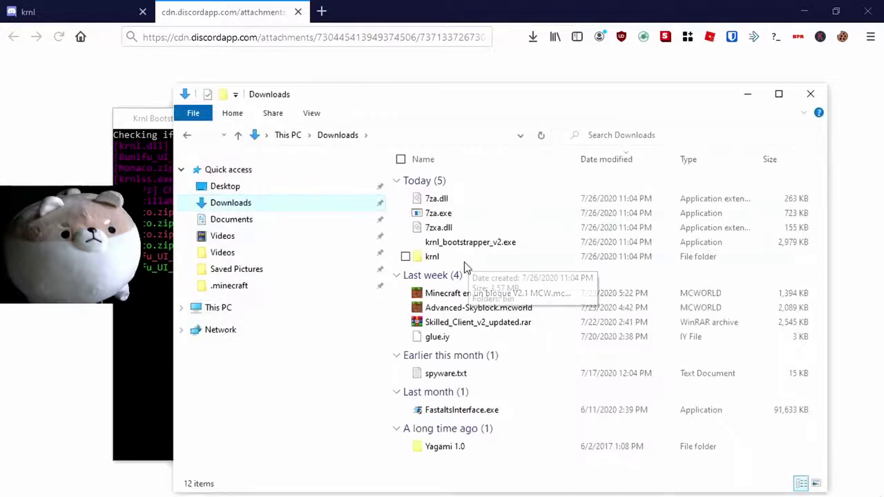
{"action": "double_click", "coordinate": [464, 261]}
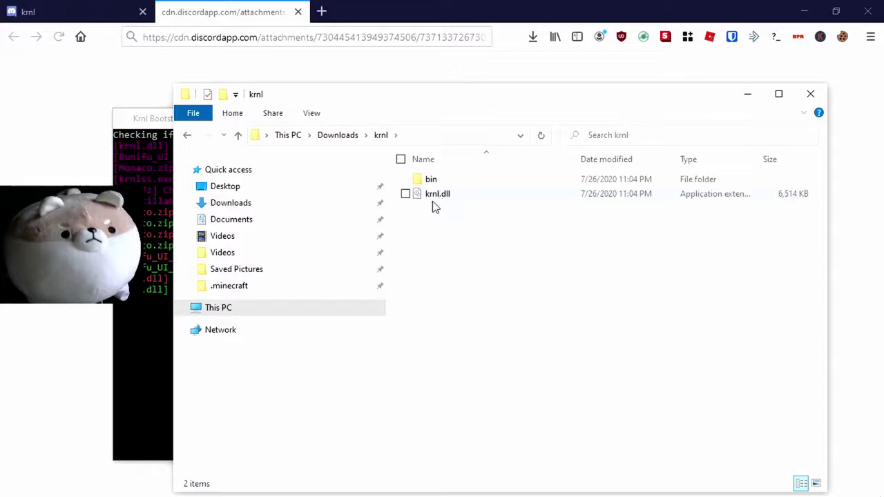
{"action": "left_click", "coordinate": [340, 140]}
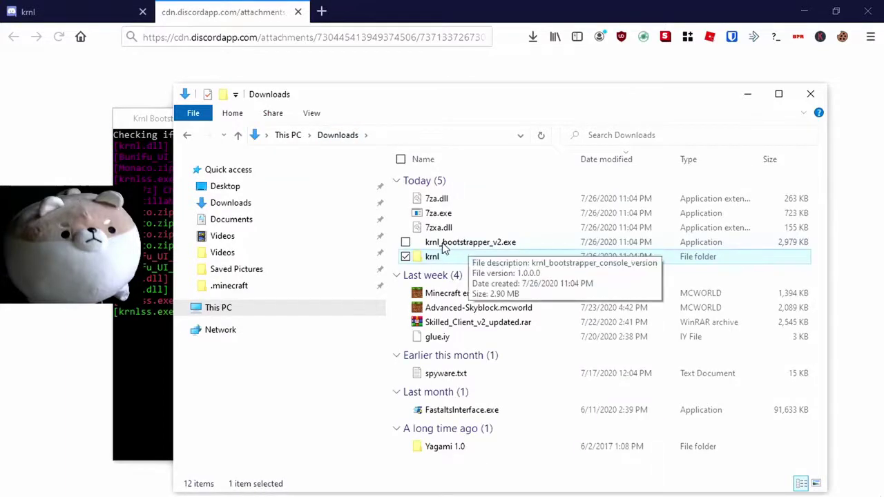
- View the krnl server's #update-logs channel in Discord
{"action": "mouse_move", "coordinate": [704, 495]}
{"action": "left_click", "coordinate": [758, 491]}
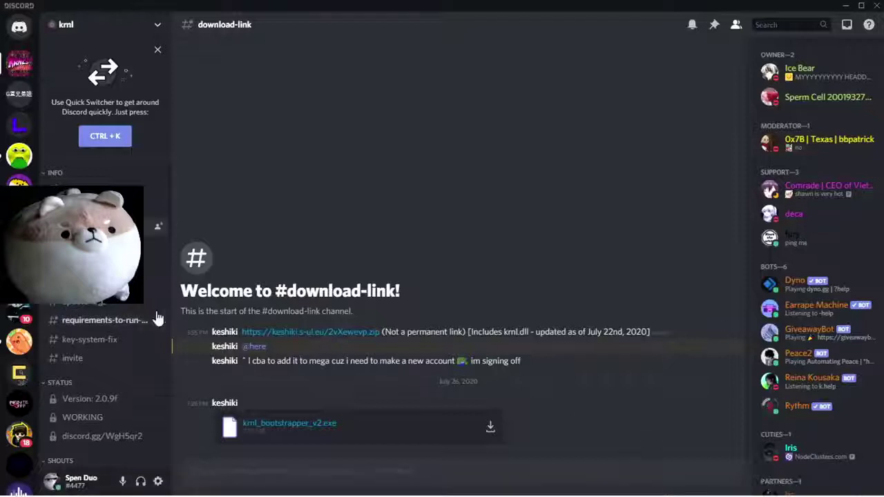
{"action": "left_click", "coordinate": [104, 306]}
{"action": "left_click", "coordinate": [143, 489]}
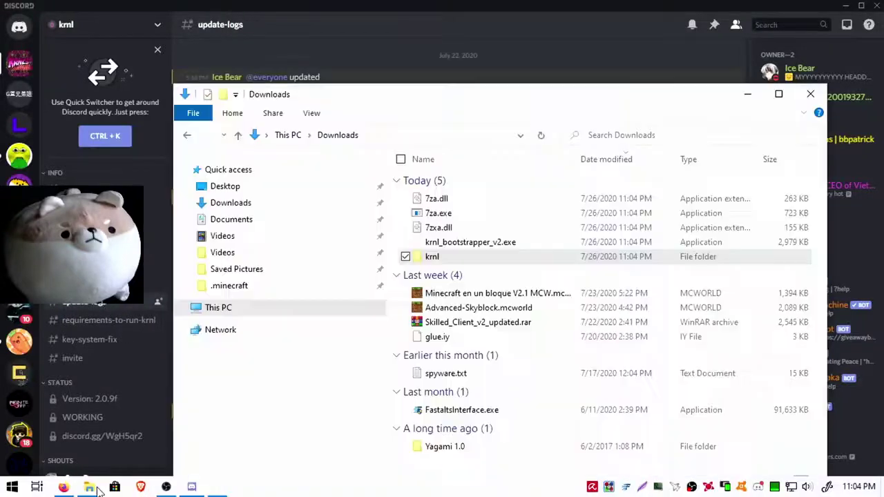
{"action": "left_click", "coordinate": [531, 60]}
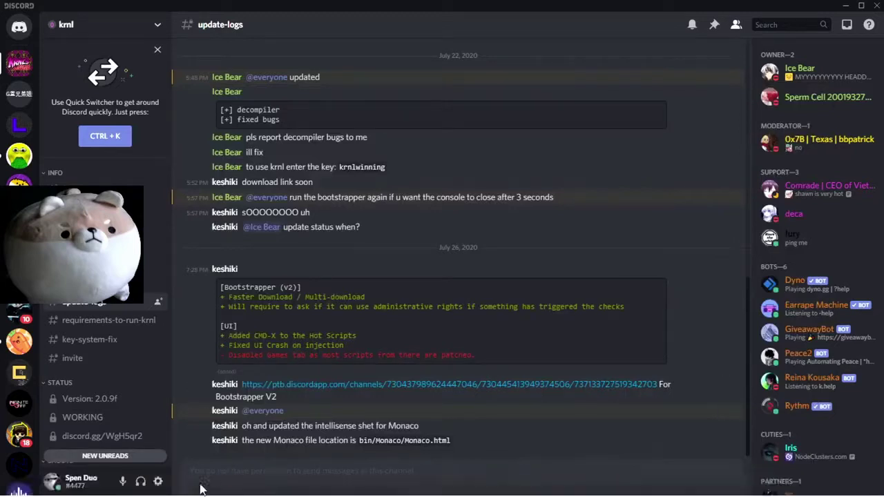
- Dismiss the bootstrapper console so it starts krnlss.exe and launches KRNL
{"action": "left_click", "coordinate": [90, 488]}
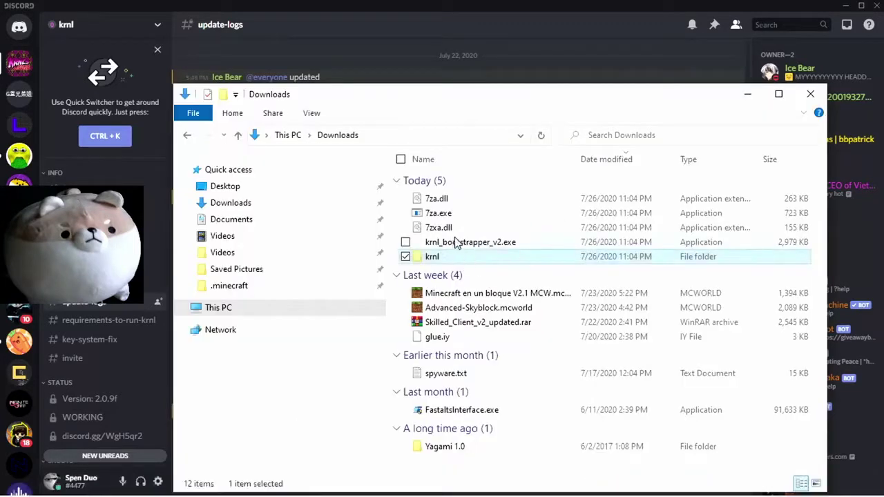
{"action": "left_click", "coordinate": [490, 78]}
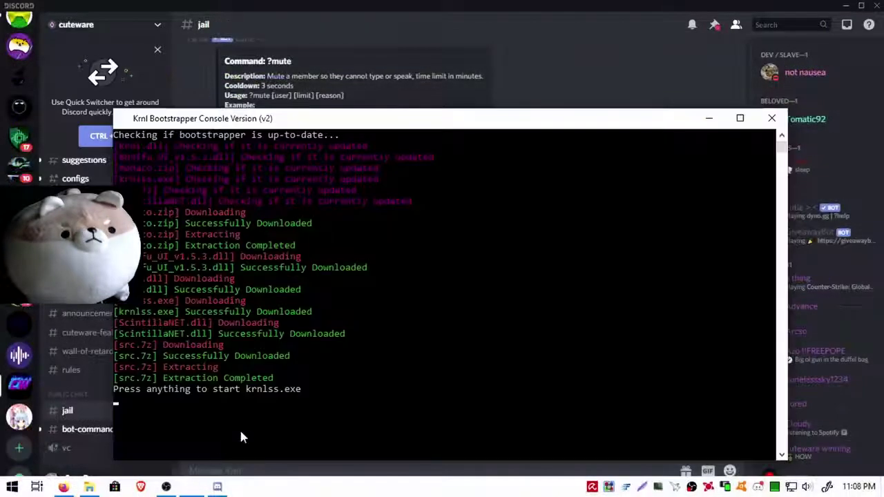
{"action": "key", "text": "Return"}
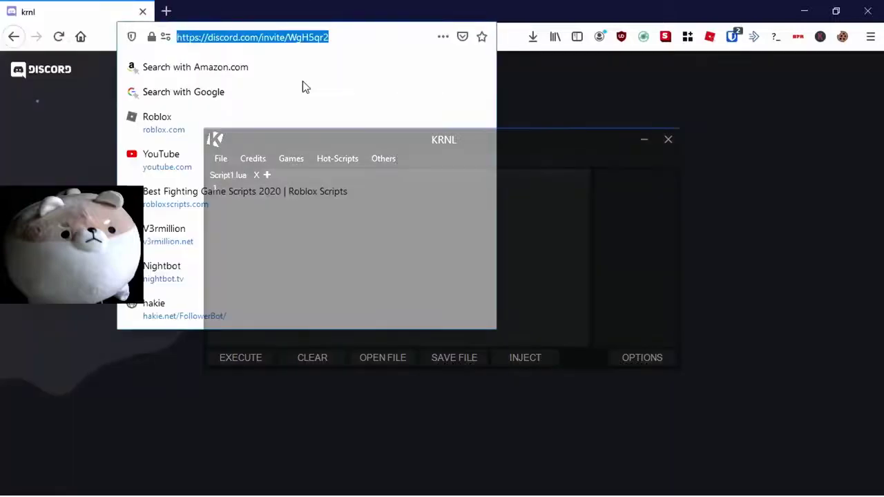
- Go to the Roblox website's creations page, repositioning the KRNL window
{"action": "type", "text": "roblox.com/"}
{"action": "key", "text": "Return"}
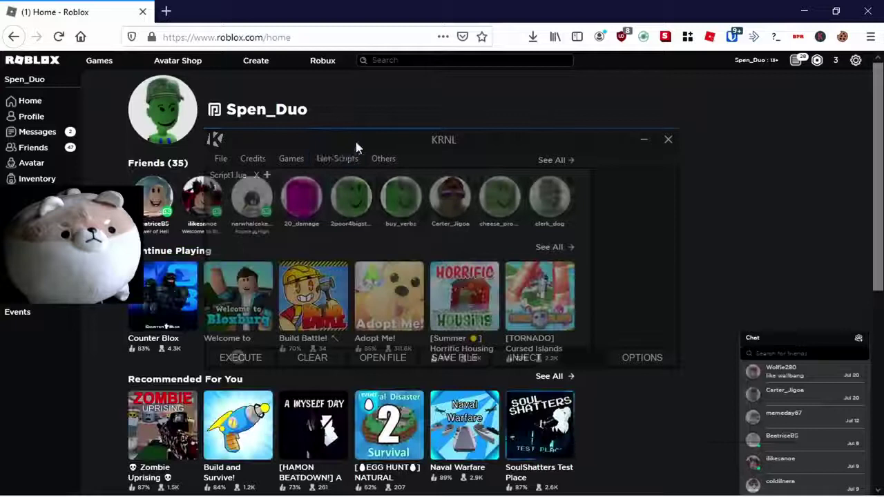
{"action": "mouse_move", "coordinate": [354, 138]}
{"action": "left_mouse_down"}
{"action": "mouse_move", "coordinate": [311, 316]}
{"action": "mouse_move", "coordinate": [523, 394]}
{"action": "mouse_move", "coordinate": [385, 170]}
{"action": "left_mouse_up"}
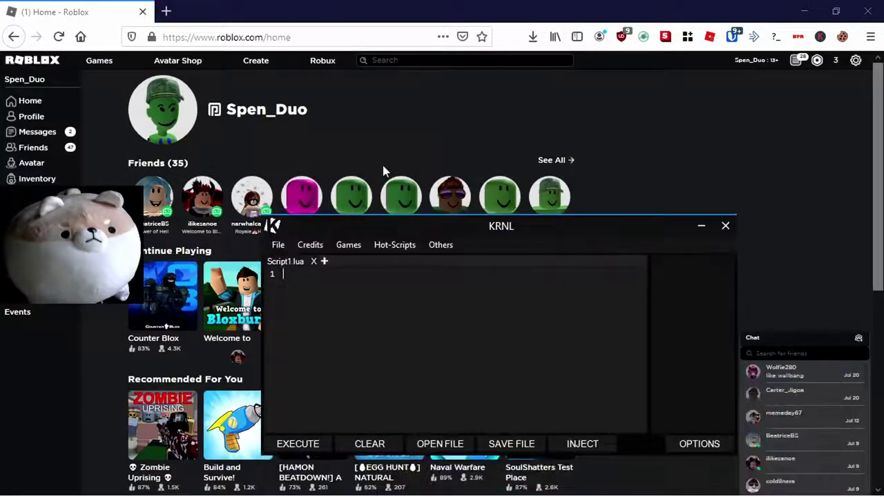
{"action": "left_click", "coordinate": [255, 61]}
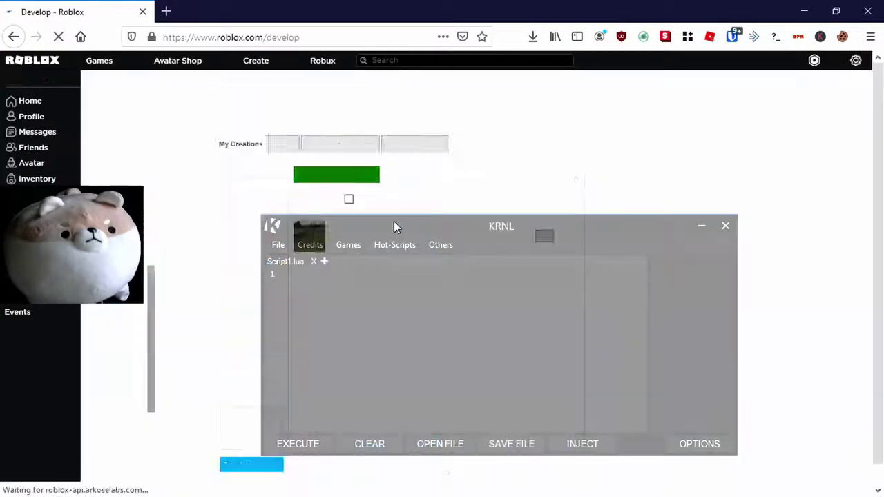
{"action": "mouse_move", "coordinate": [395, 227]}
{"action": "left_mouse_down"}
{"action": "mouse_move", "coordinate": [594, 242]}
{"action": "mouse_move", "coordinate": [583, 253]}
{"action": "left_mouse_up"}
{"action": "mouse_move", "coordinate": [718, 252]}
{"action": "left_mouse_down"}
{"action": "mouse_move", "coordinate": [439, 211]}
{"action": "mouse_move", "coordinate": [448, 364]}
{"action": "left_mouse_up"}
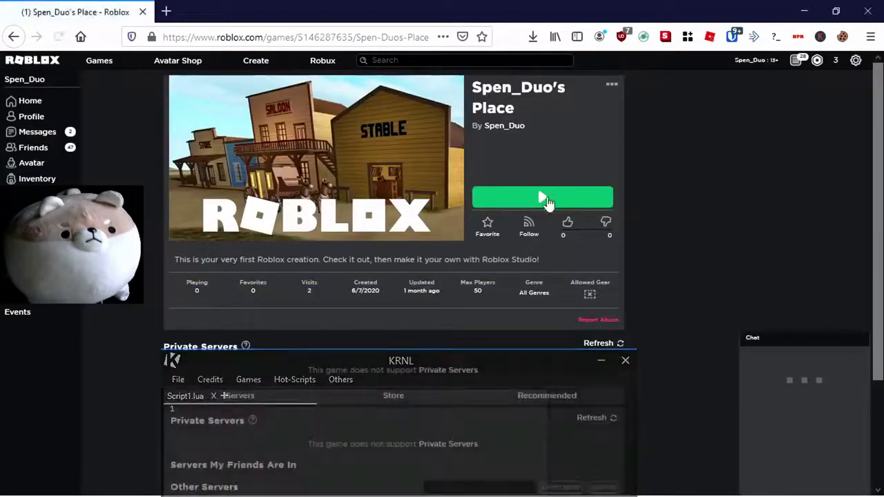
- Play your own starter place and let the browser launch the Roblox player
{"action": "left_click", "coordinate": [545, 199]}
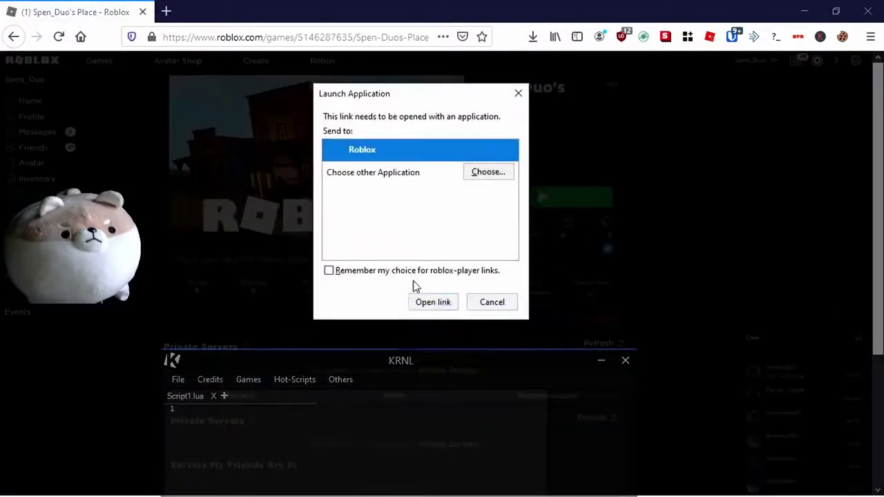
{"action": "left_click", "coordinate": [433, 301]}
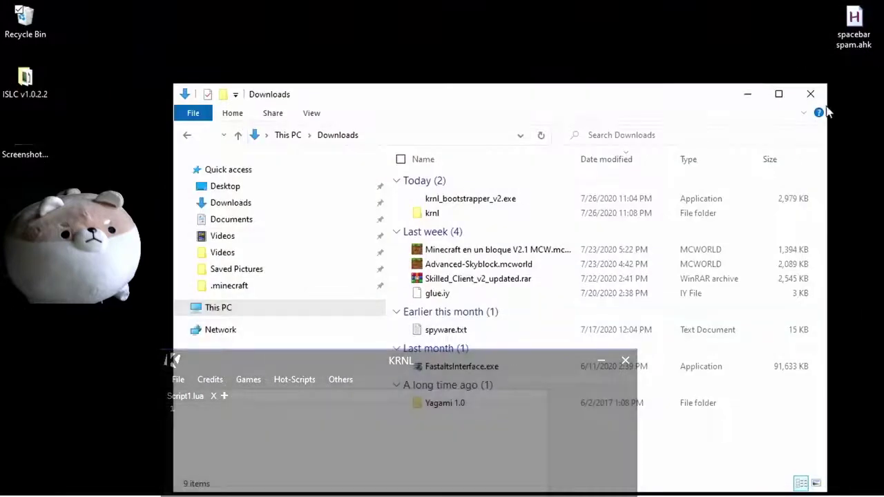
{"action": "left_click", "coordinate": [810, 93]}
{"action": "mouse_move", "coordinate": [403, 356]}
{"action": "left_mouse_down"}
{"action": "mouse_move", "coordinate": [397, 231]}
{"action": "mouse_move", "coordinate": [430, 131]}
{"action": "left_mouse_up"}
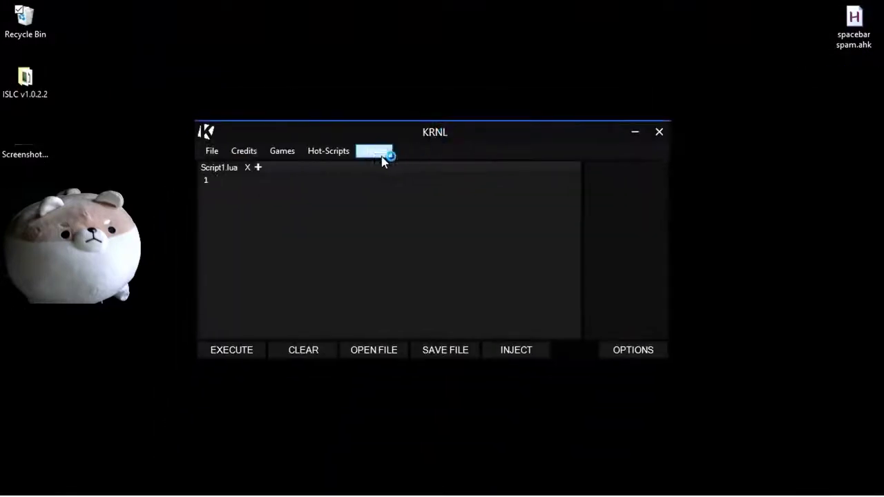
{"action": "left_click", "coordinate": [383, 159]}
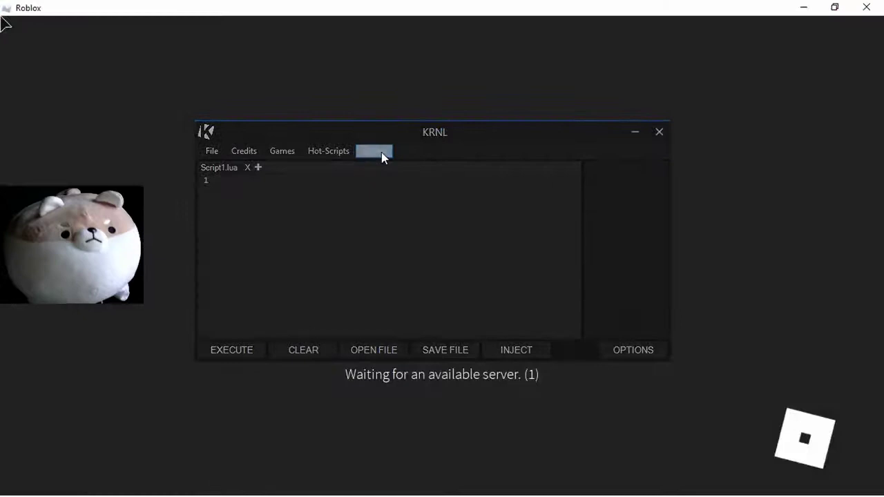
- Open KRNL's Others > Get Key page in Firefox, select the key, then close Firefox
{"action": "left_click", "coordinate": [384, 157]}
{"action": "left_click", "coordinate": [386, 169]}
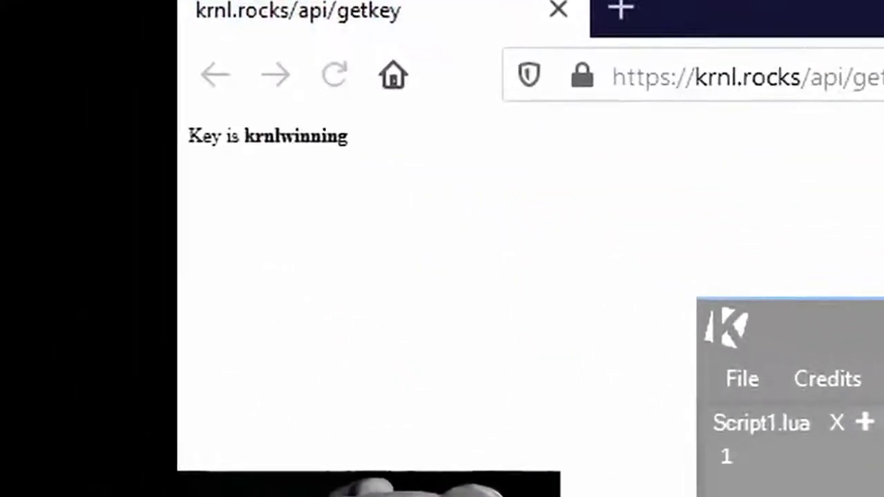
{"action": "left_click_drag", "start_coordinate": [349, 137], "coordinate": [256, 142]}
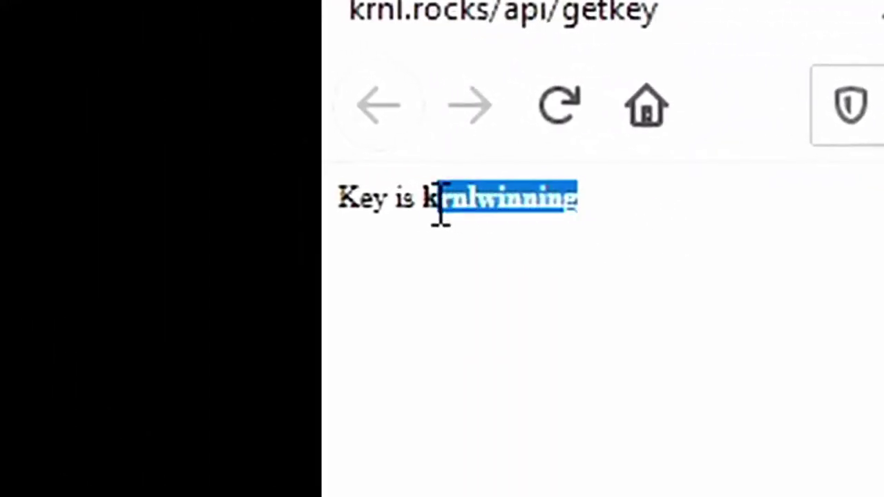
{"action": "left_click_drag", "start_coordinate": [441, 200], "coordinate": [422, 199]}
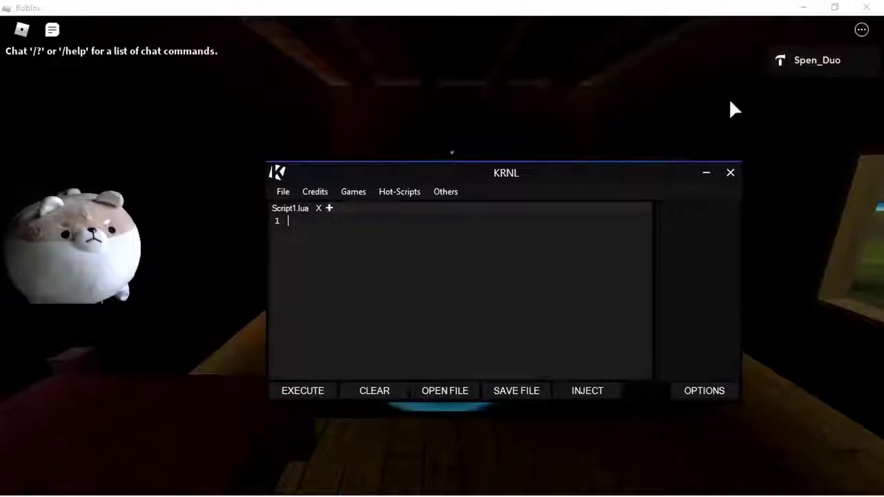
{"action": "left_click", "coordinate": [868, 11]}
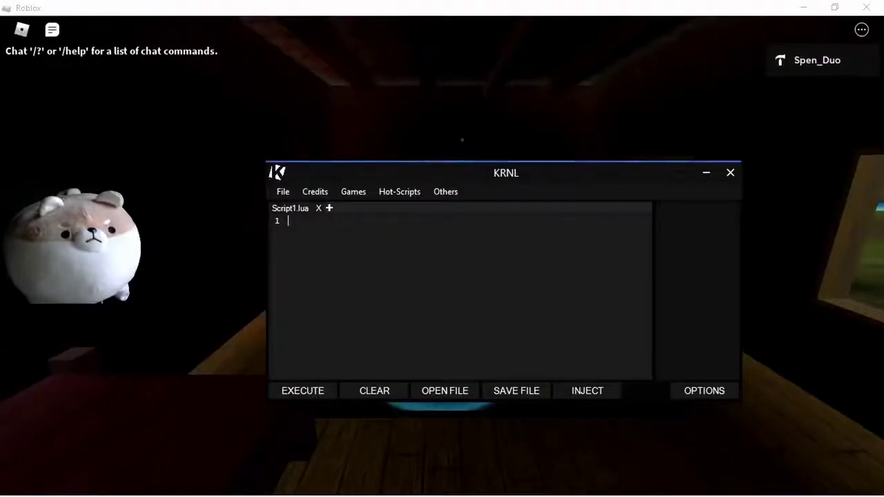
- Inject KRNL into Roblox and submit the KRNL key in the console prompt
{"action": "left_click", "coordinate": [594, 400]}
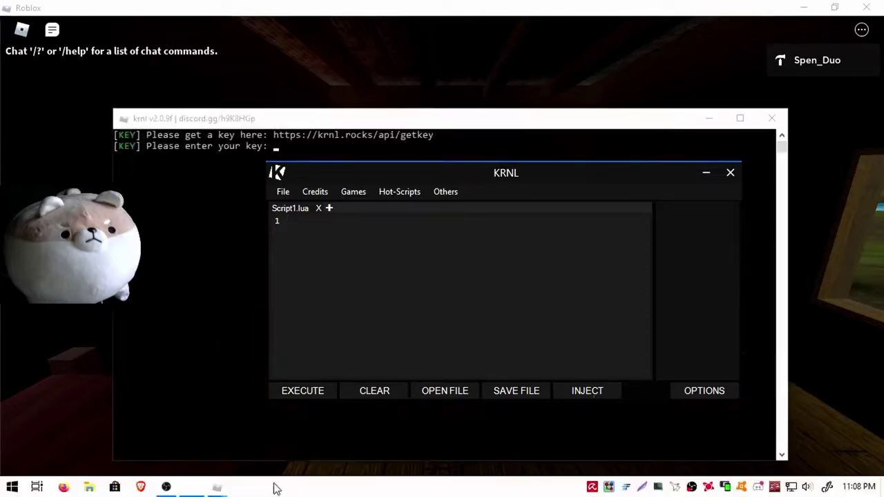
{"action": "left_click_drag", "start_coordinate": [276, 122], "coordinate": [254, 87]}
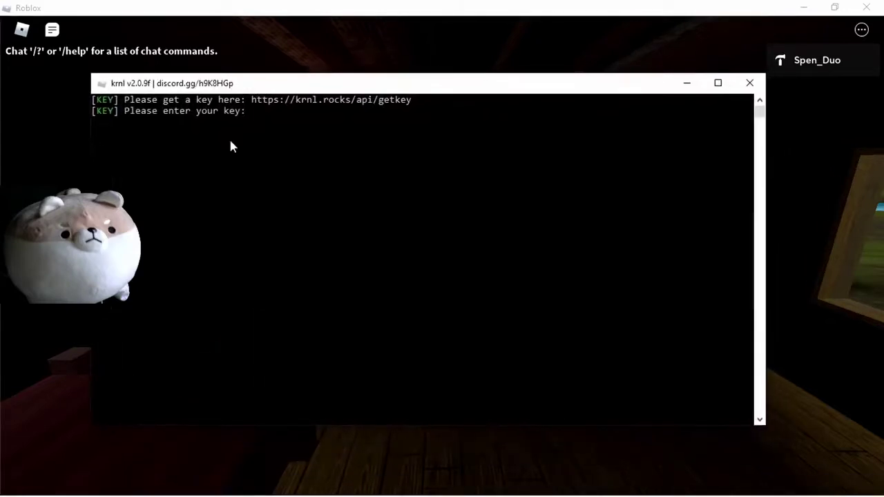
{"action": "type", "text": "krnlwinning"}
{"action": "key", "text": "Return"}
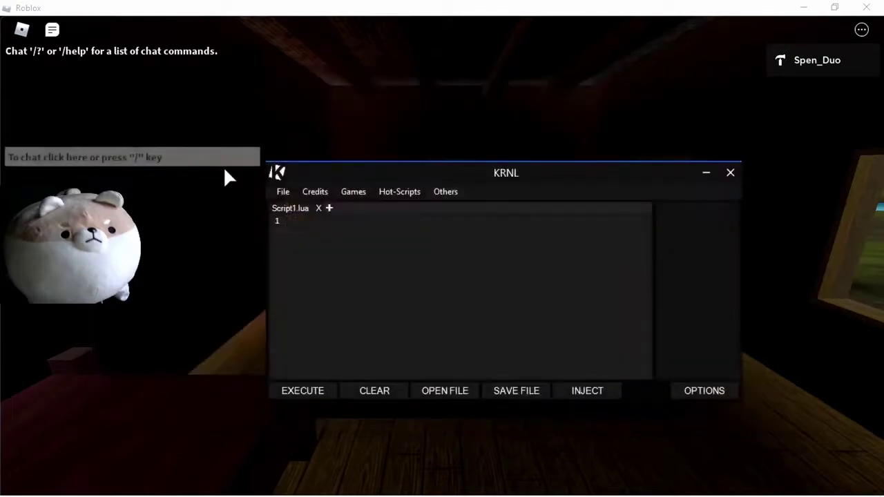
- Run CMD-X from KRNL's Hot-Scripts list and minimize KRNL to reveal its in-game prompt
{"action": "mouse_move", "coordinate": [351, 176]}
{"action": "left_mouse_down"}
{"action": "mouse_move", "coordinate": [416, 322]}
{"action": "mouse_move", "coordinate": [348, 258]}
{"action": "left_mouse_up"}
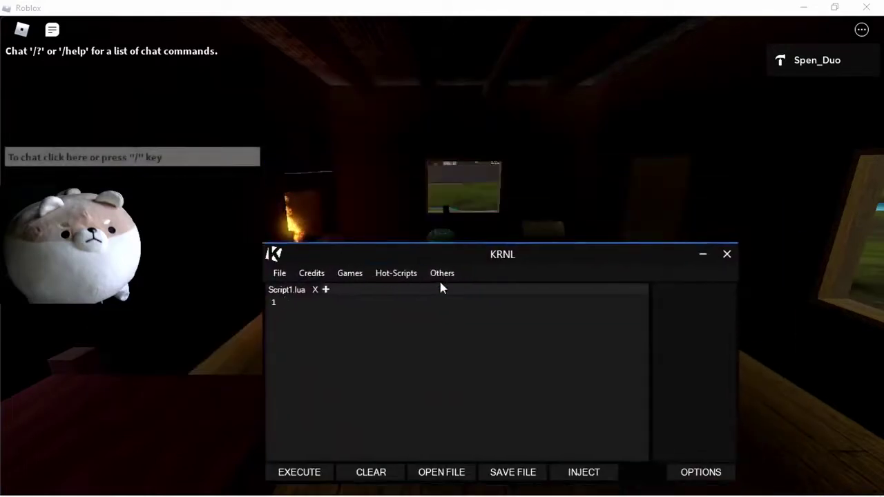
{"action": "left_click", "coordinate": [404, 275]}
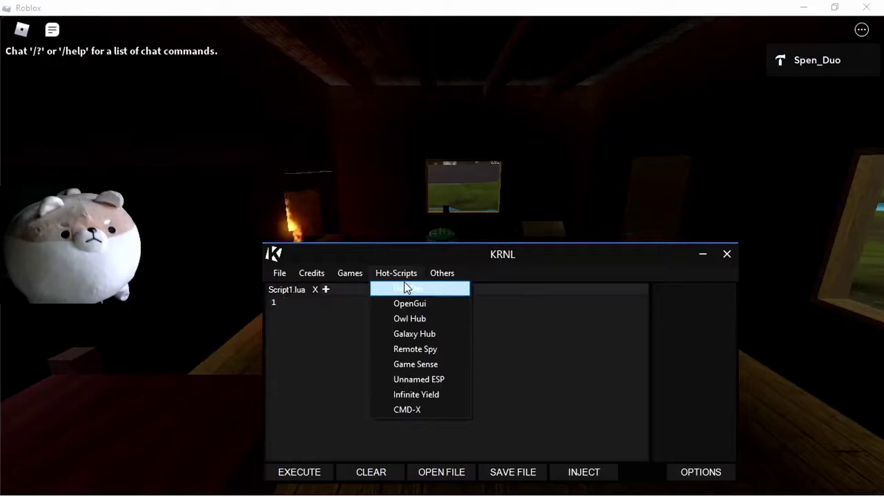
{"action": "left_click", "coordinate": [439, 415]}
{"action": "left_click", "coordinate": [703, 255]}
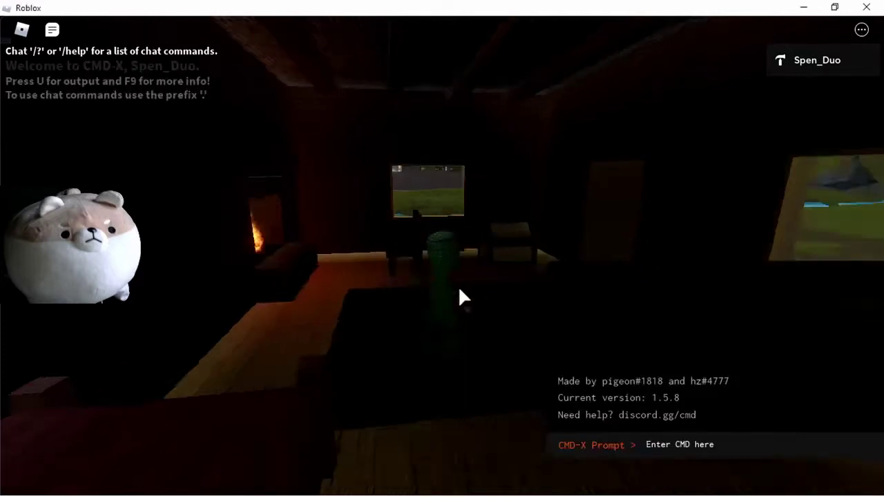